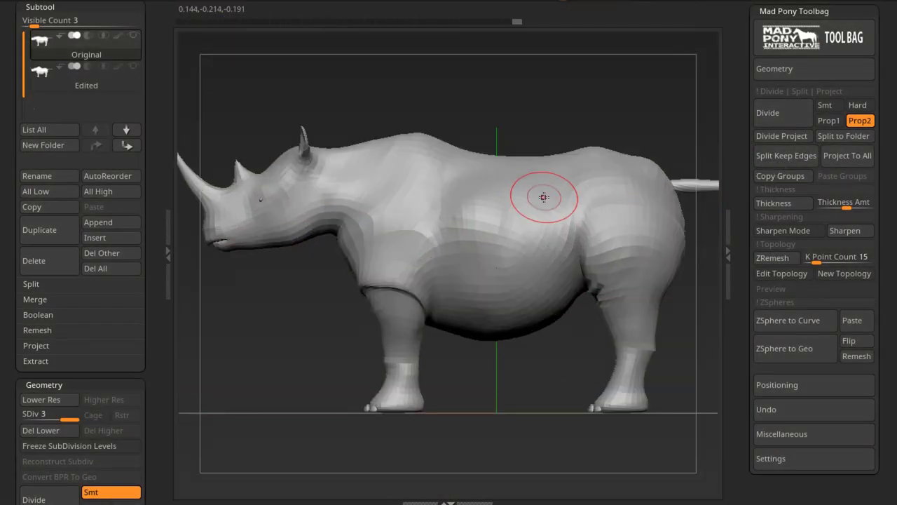
Step: Show the Original rhino's painted green P, then turn on Polyframe to display its polygroups and wireframe
{"action": "left_click", "coordinate": [120, 38]}
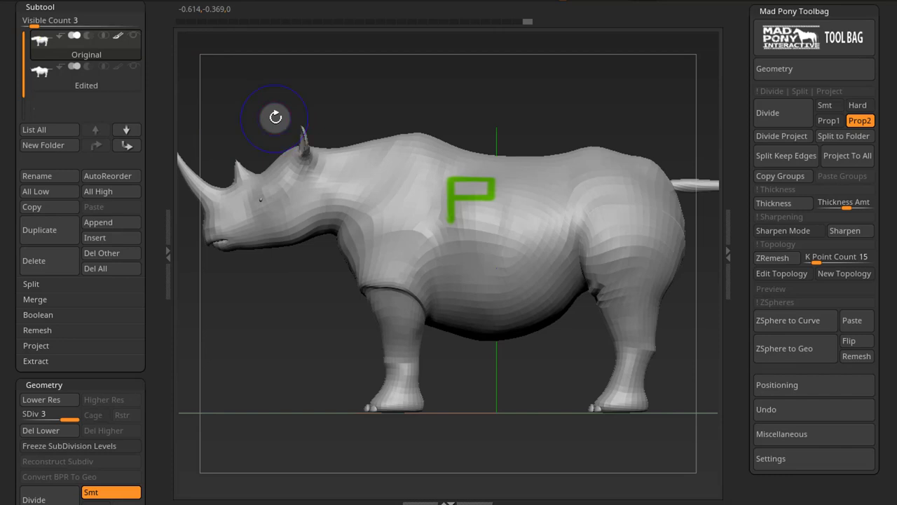
{"action": "key", "text": "shift+f"}
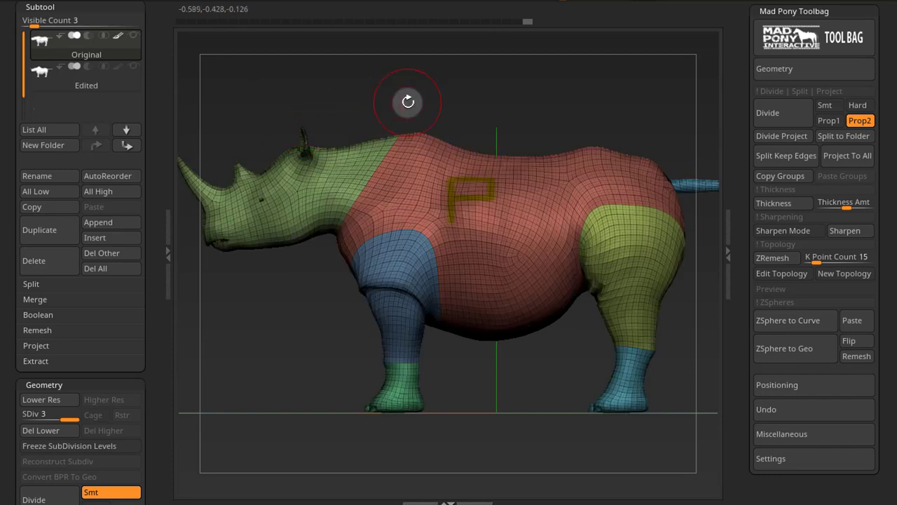
Step: Compare the Edited and Original rhino subtools, ending with Edited selected
{"action": "left_click", "coordinate": [75, 82]}
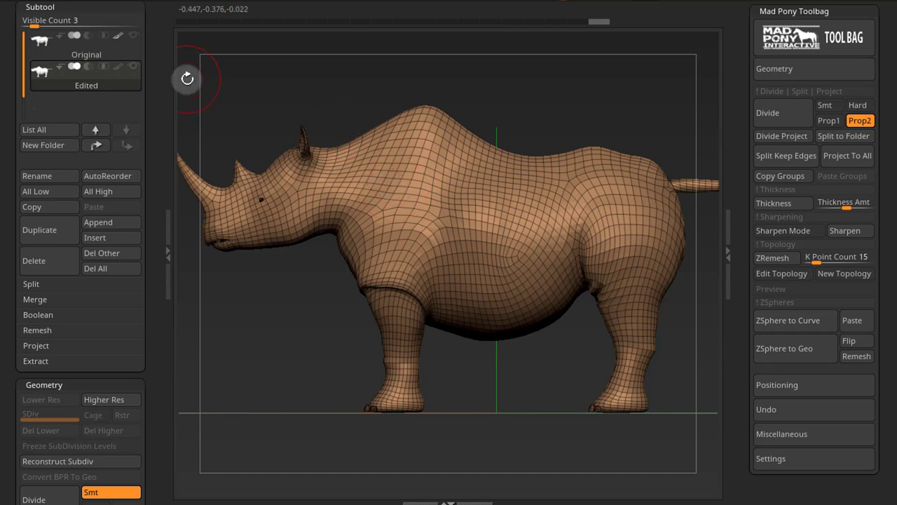
{"action": "left_click", "coordinate": [86, 54]}
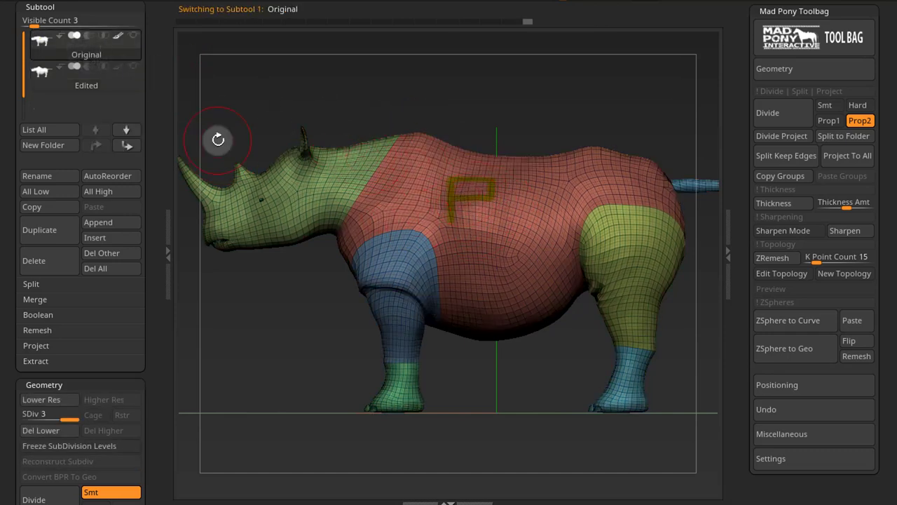
{"action": "left_click", "coordinate": [95, 85]}
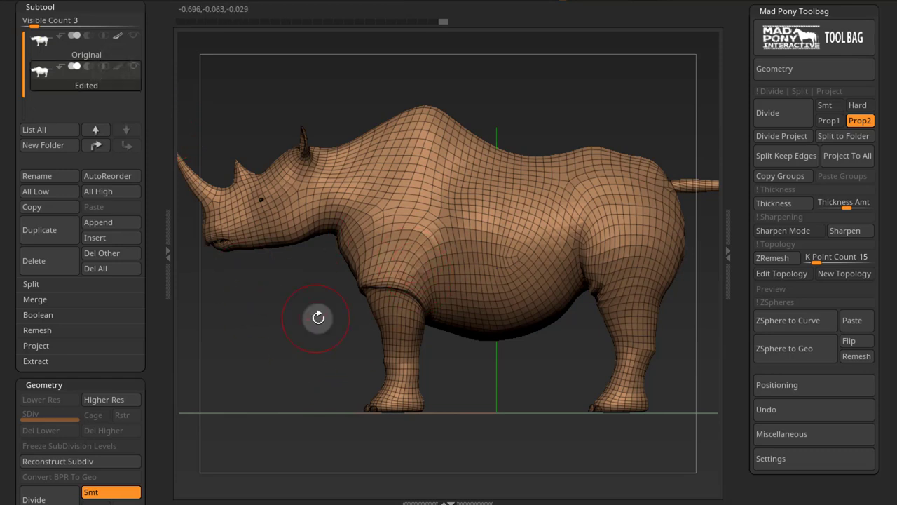
Step: Show the active point count and compare Original at SDiv 3 against Edited, ending on Original
{"action": "key", "text": "Tab"}
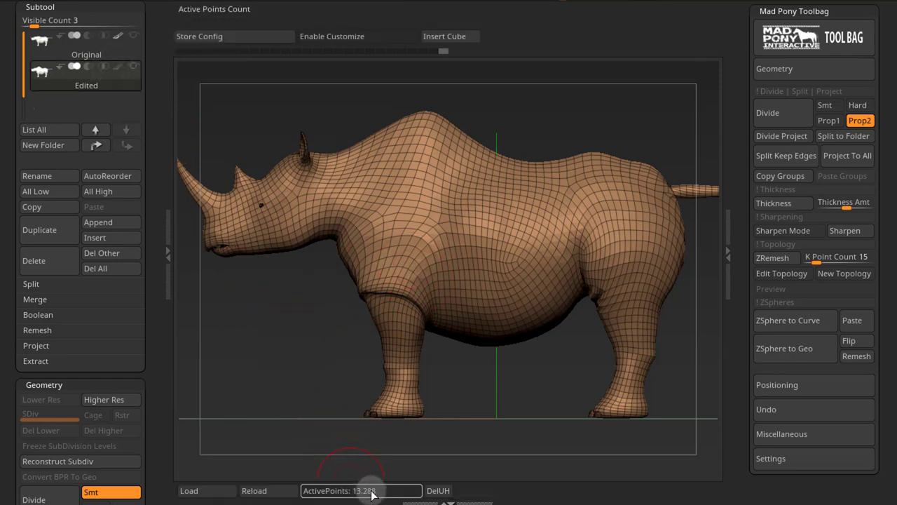
{"action": "left_click", "coordinate": [80, 53]}
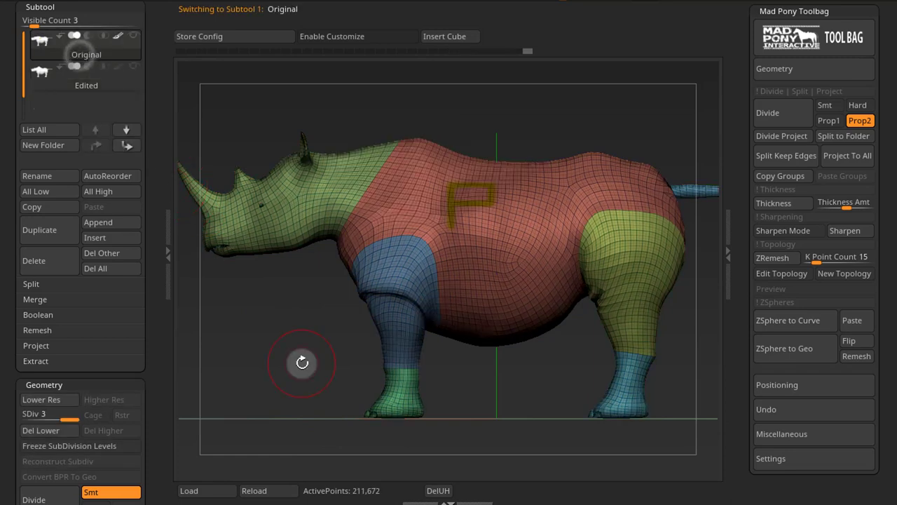
{"action": "mouse_move", "coordinate": [63, 418]}
{"action": "left_mouse_down"}
{"action": "mouse_move", "coordinate": [28, 418]}
{"action": "mouse_move", "coordinate": [70, 418]}
{"action": "left_mouse_up"}
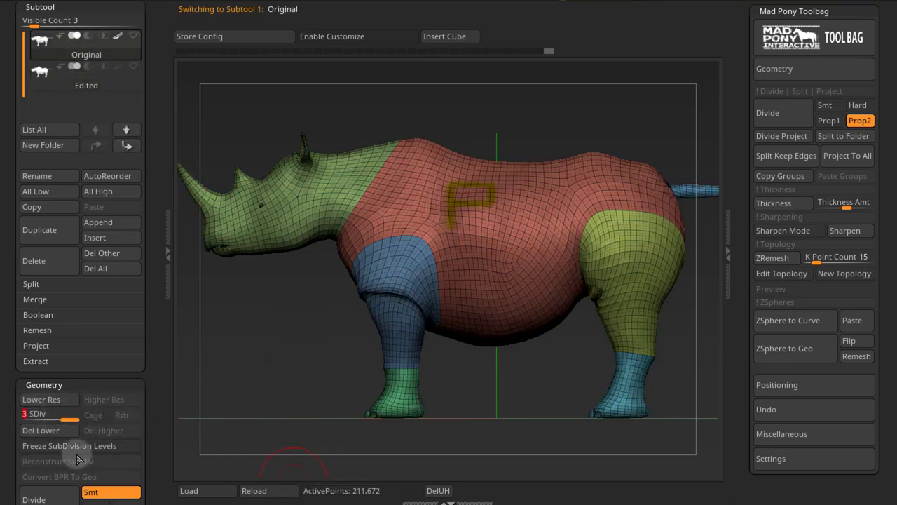
{"action": "left_click", "coordinate": [84, 81]}
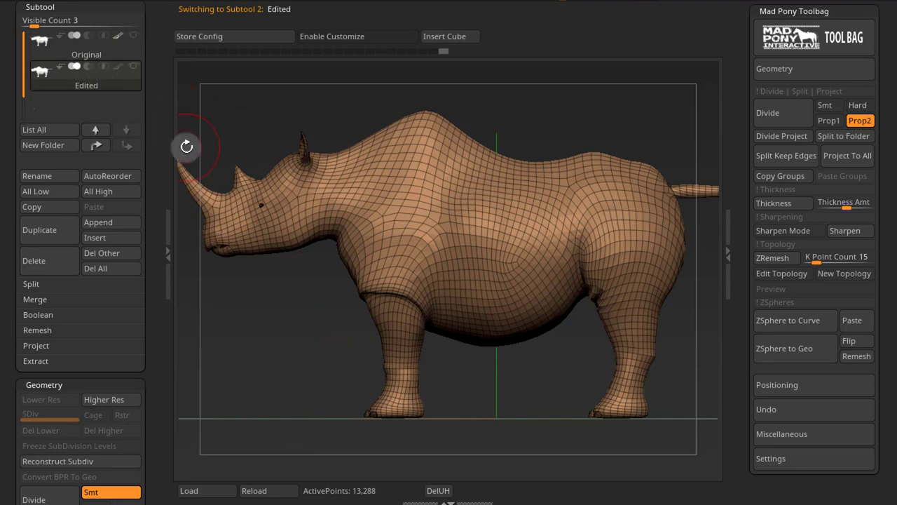
{"action": "left_click", "coordinate": [67, 54]}
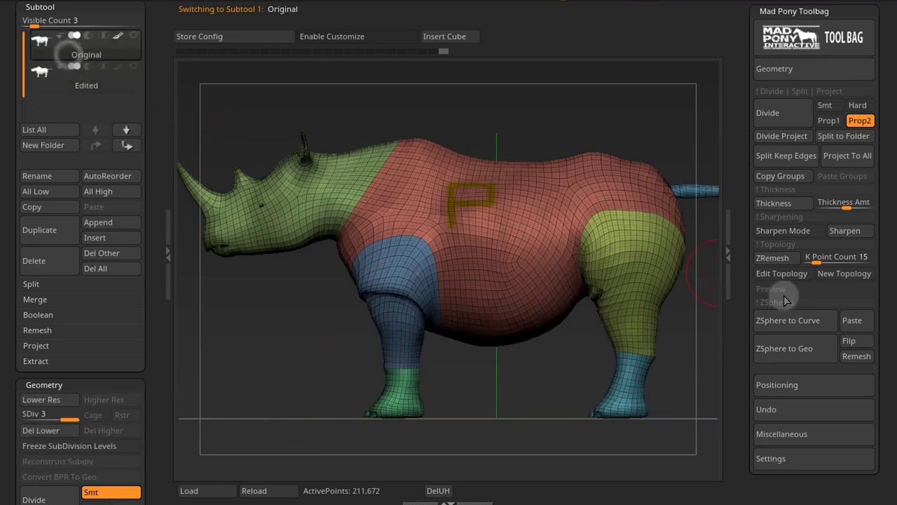
Step: Copy the Original subtool's polygroups and paste them onto the Edited rhino
{"action": "left_click", "coordinate": [780, 176]}
{"action": "left_click", "coordinate": [83, 79]}
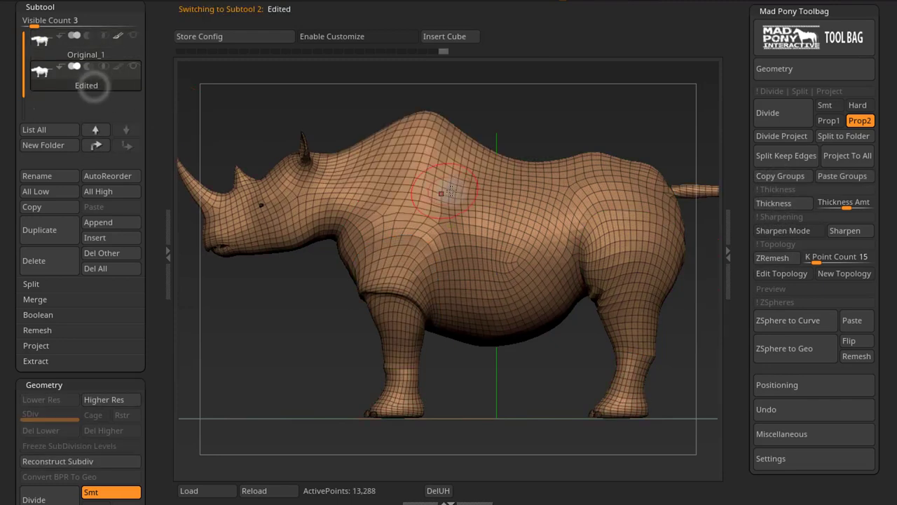
{"action": "left_click", "coordinate": [848, 178]}
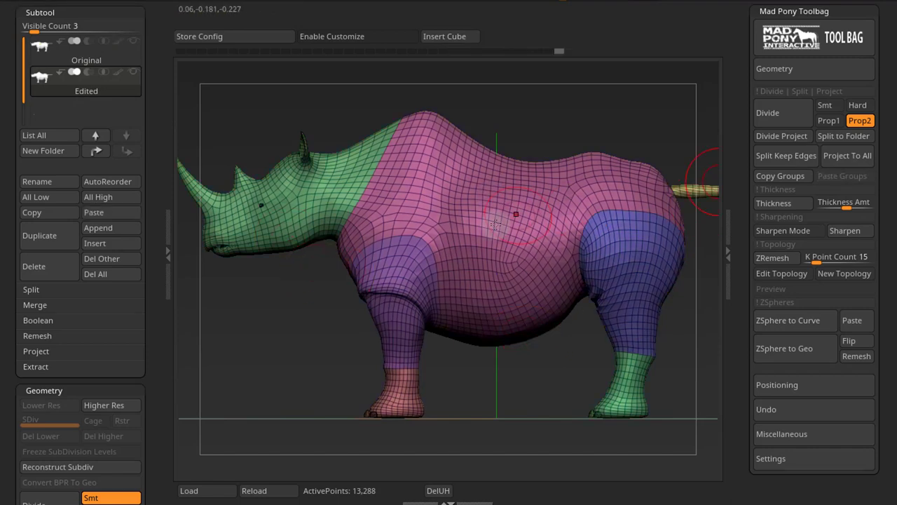
Step: Compare the groups on both subtools, turn on Edited's polypaint display and hide Polyframe
{"action": "left_click", "coordinate": [104, 63]}
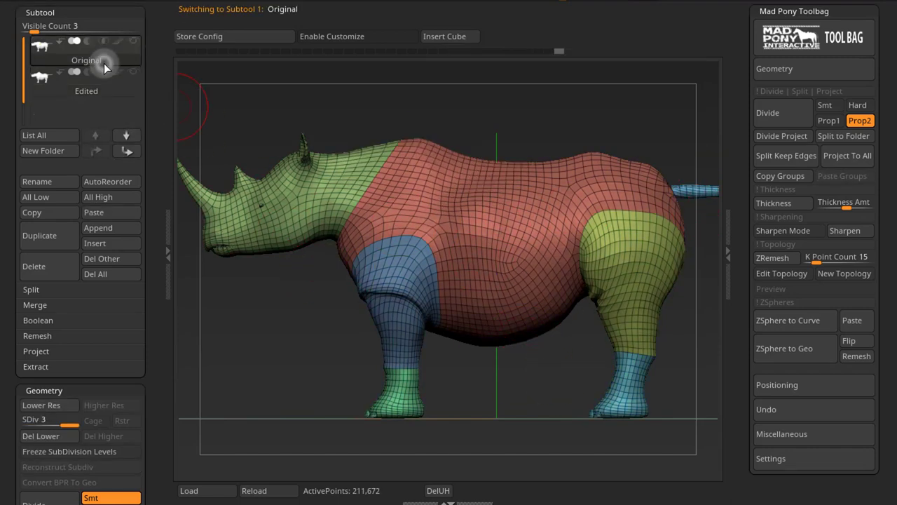
{"action": "left_click", "coordinate": [84, 93]}
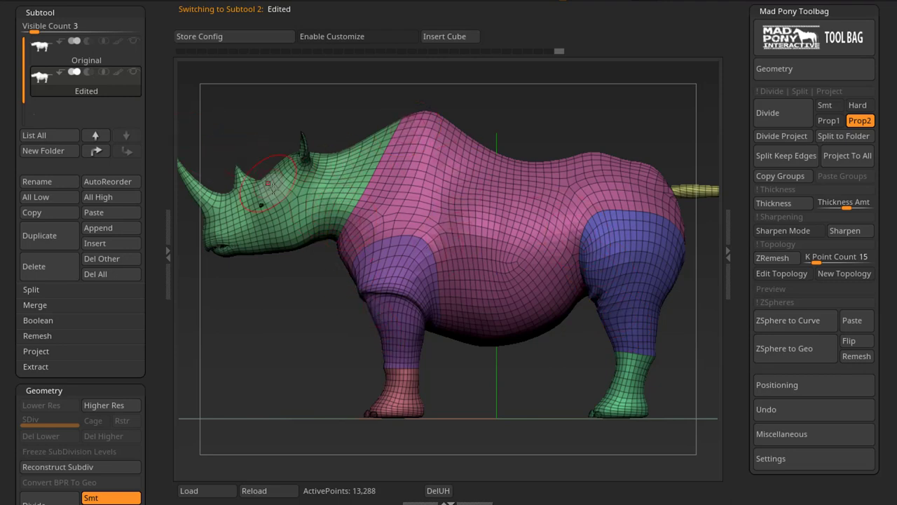
{"action": "left_click", "coordinate": [117, 70]}
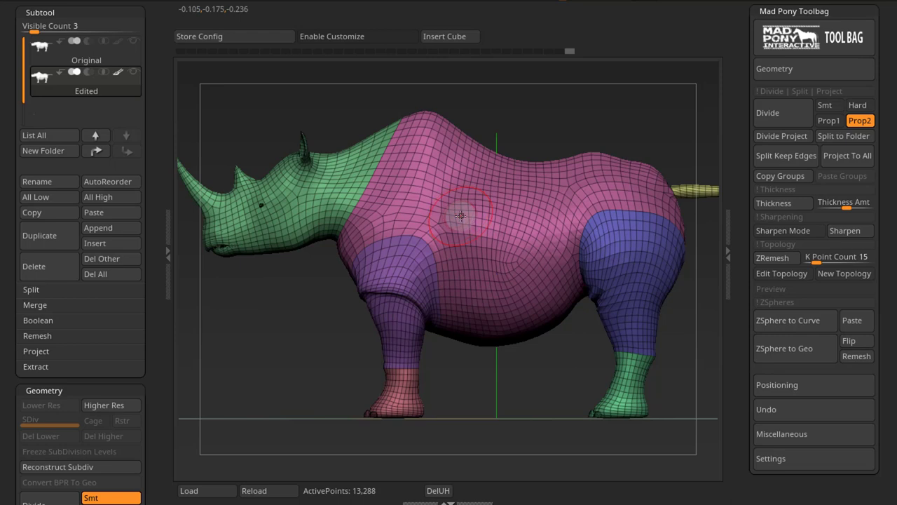
{"action": "key", "text": "shift+f"}
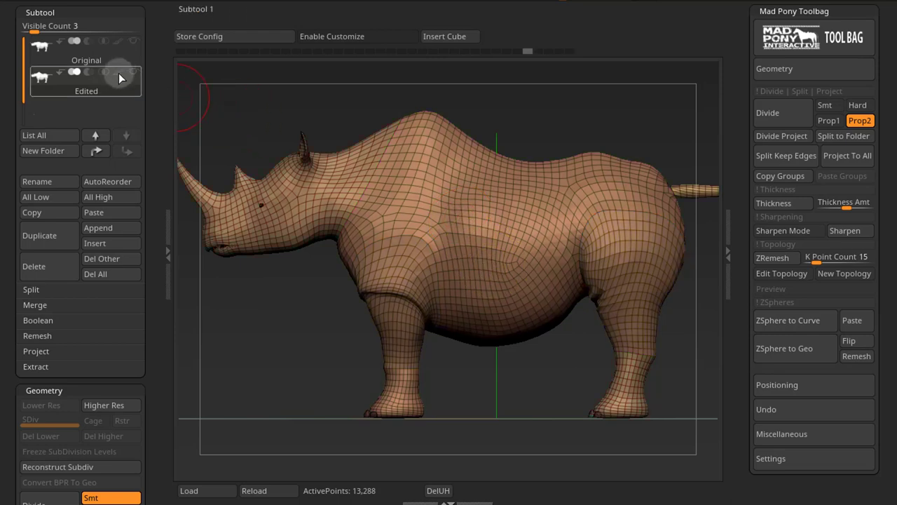
{"action": "left_click", "coordinate": [107, 56]}
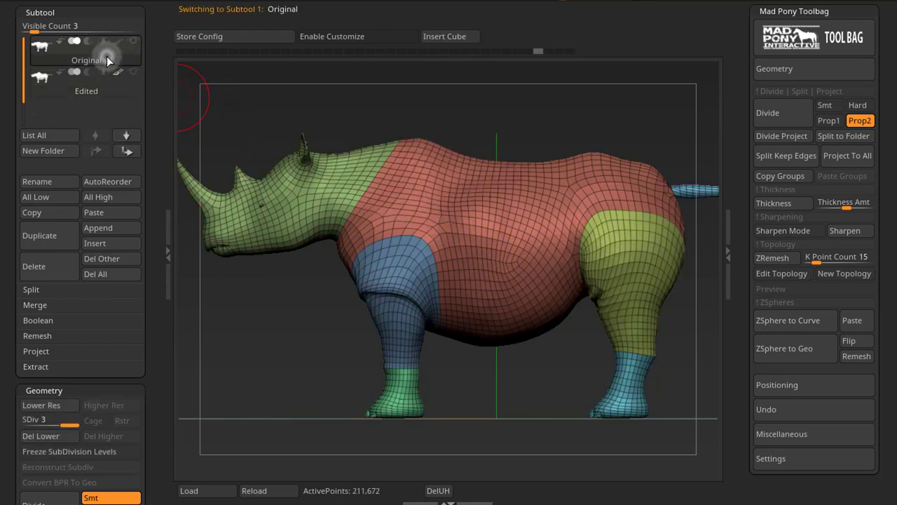
Step: Copy and paste the Original's polygroups onto Edited again, paint a shoulder stroke, and hide Polyframe
{"action": "left_click", "coordinate": [775, 177]}
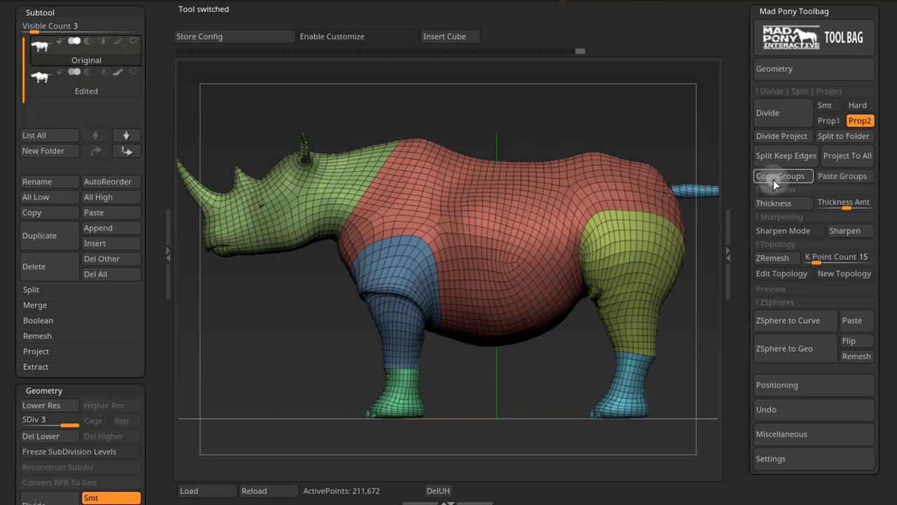
{"action": "left_click", "coordinate": [106, 89]}
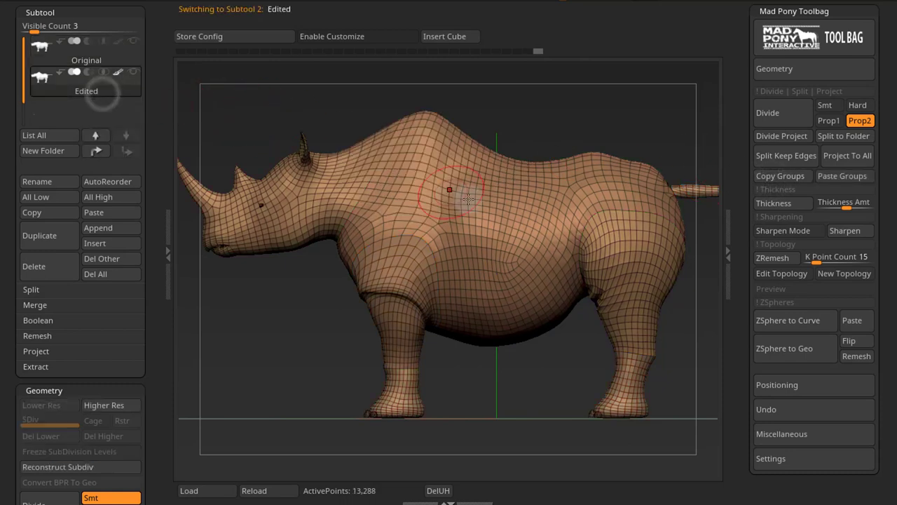
{"action": "left_click", "coordinate": [834, 179]}
{"action": "mouse_move", "coordinate": [455, 210]}
{"action": "left_mouse_down"}
{"action": "mouse_move", "coordinate": [457, 183]}
{"action": "mouse_move", "coordinate": [490, 182]}
{"action": "mouse_move", "coordinate": [488, 198]}
{"action": "mouse_move", "coordinate": [447, 205]}
{"action": "mouse_move", "coordinate": [443, 224]}
{"action": "mouse_move", "coordinate": [438, 194]}
{"action": "mouse_move", "coordinate": [465, 179]}
{"action": "mouse_move", "coordinate": [493, 184]}
{"action": "mouse_move", "coordinate": [484, 207]}
{"action": "left_mouse_up"}
{"action": "key", "text": "shift+f"}
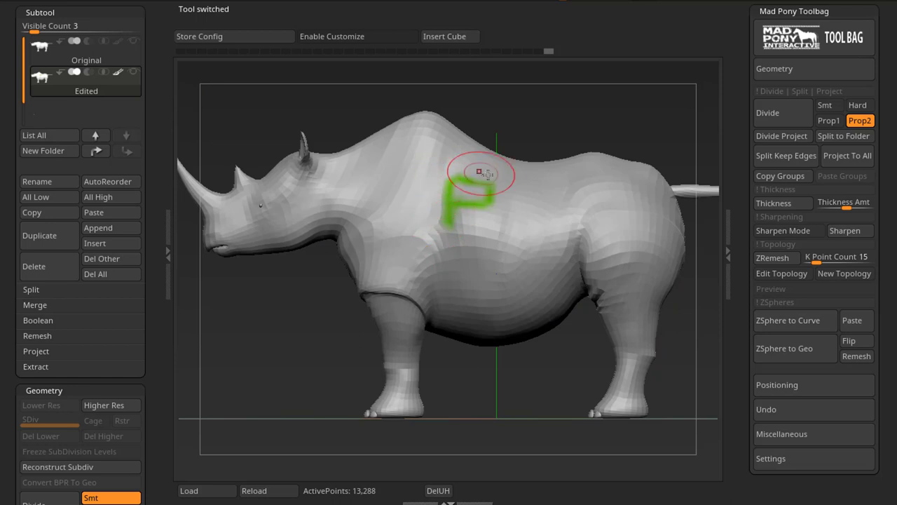
Step: Make the Original rhino visible again and show the active Edited subtool with its polyframe wireframe
{"action": "left_click", "coordinate": [93, 62]}
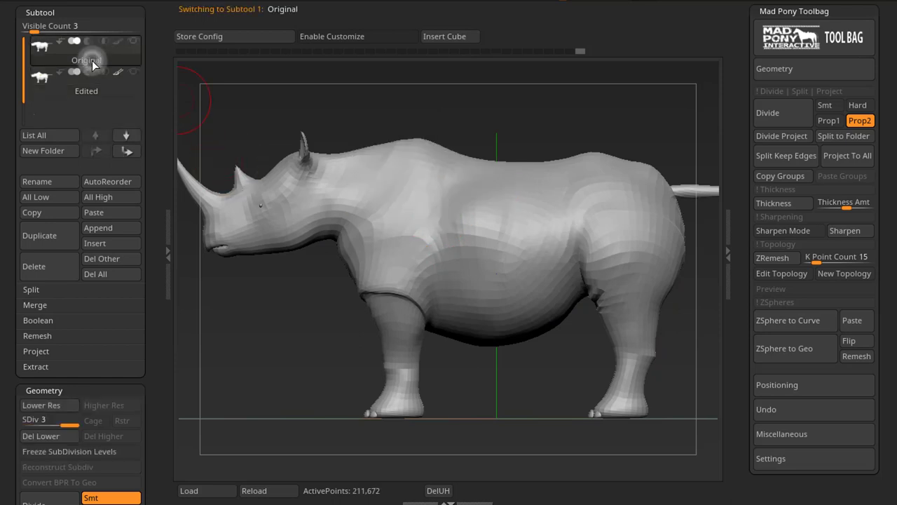
{"action": "left_click", "coordinate": [115, 42]}
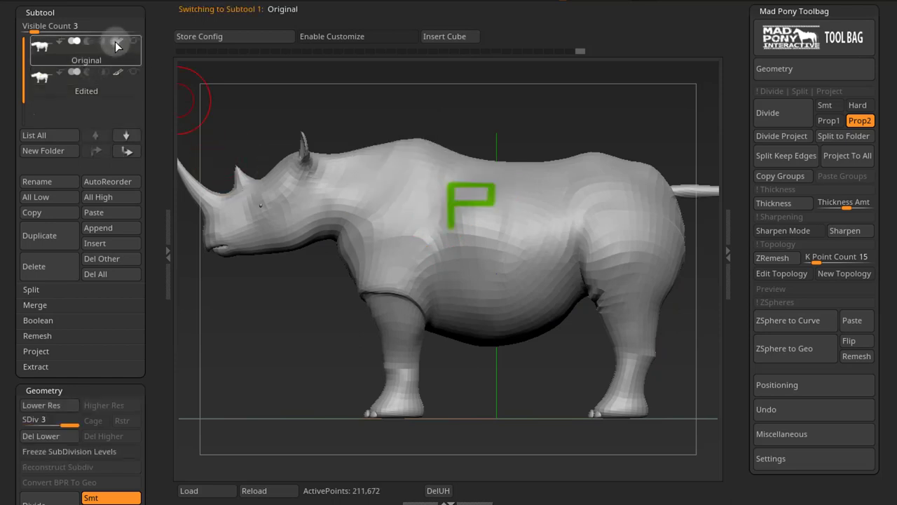
{"action": "left_click", "coordinate": [74, 86]}
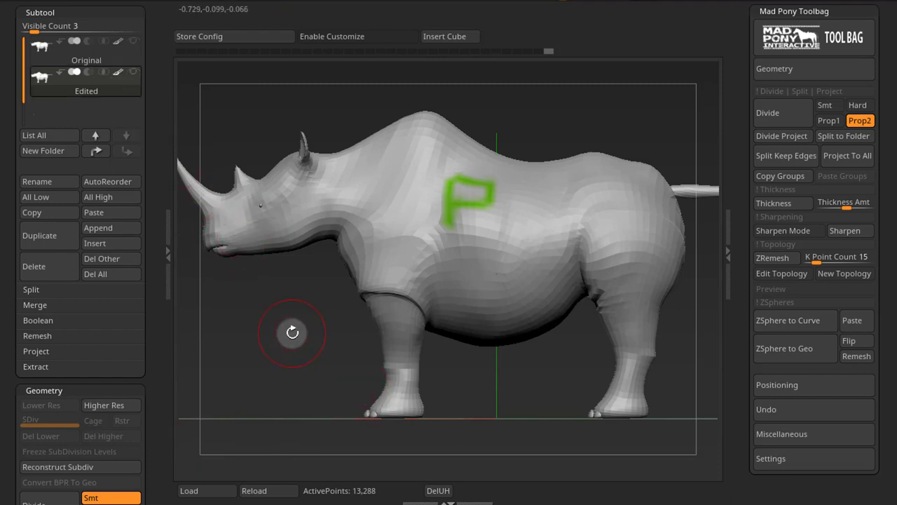
{"action": "key", "text": "shift+f"}
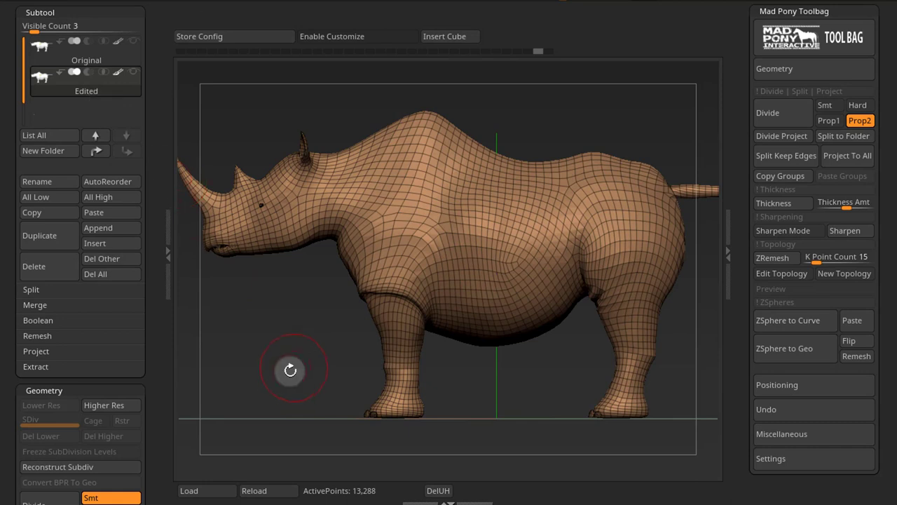
Step: Subdivide the Edited rhino one level, copy the Original's polygroups, and reselect Edited to receive them
{"action": "left_click", "coordinate": [59, 64]}
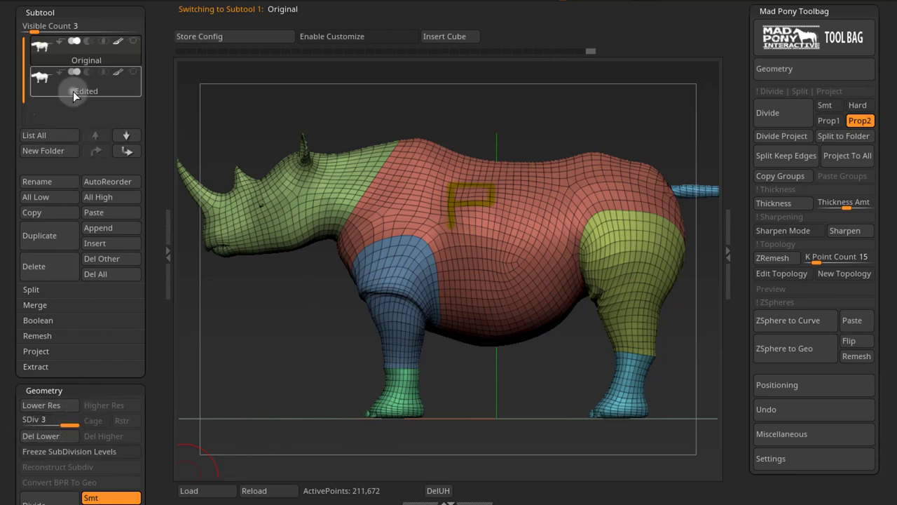
{"action": "left_click", "coordinate": [74, 90]}
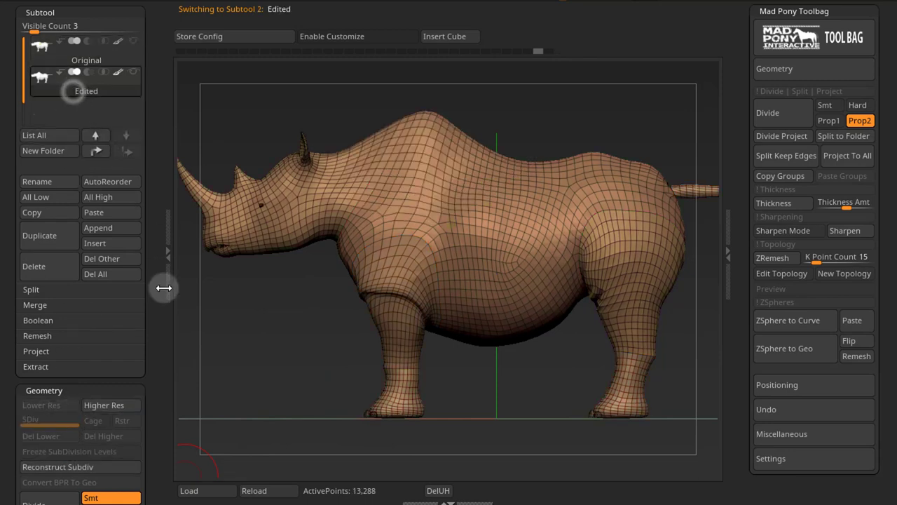
{"action": "left_click", "coordinate": [55, 501]}
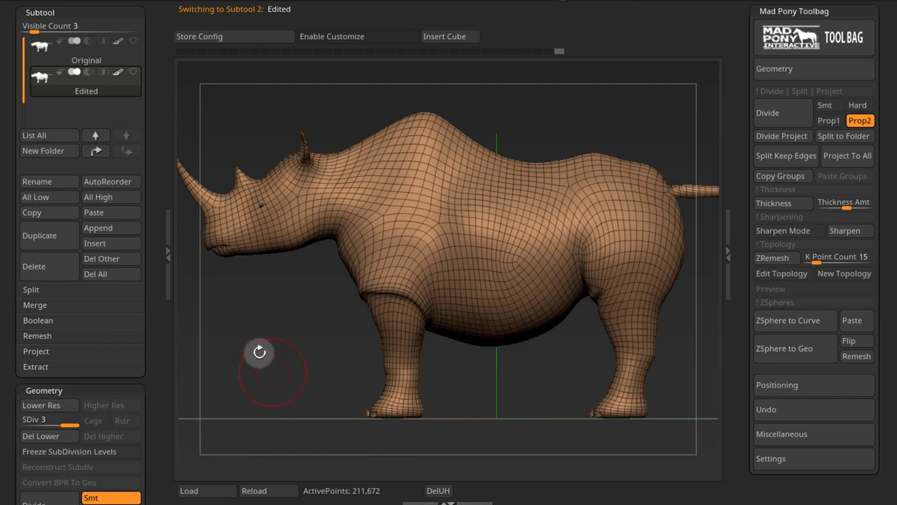
{"action": "left_click", "coordinate": [59, 59]}
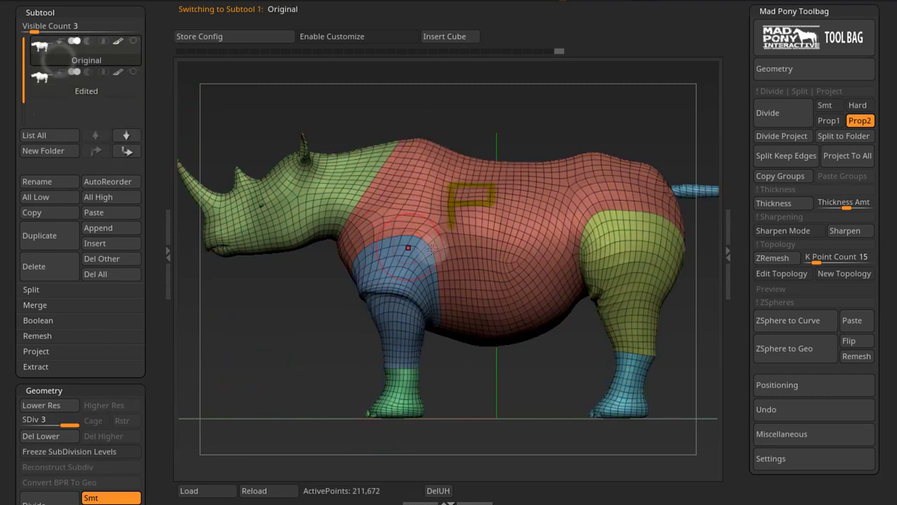
{"action": "left_click", "coordinate": [782, 176]}
{"action": "left_click", "coordinate": [84, 86]}
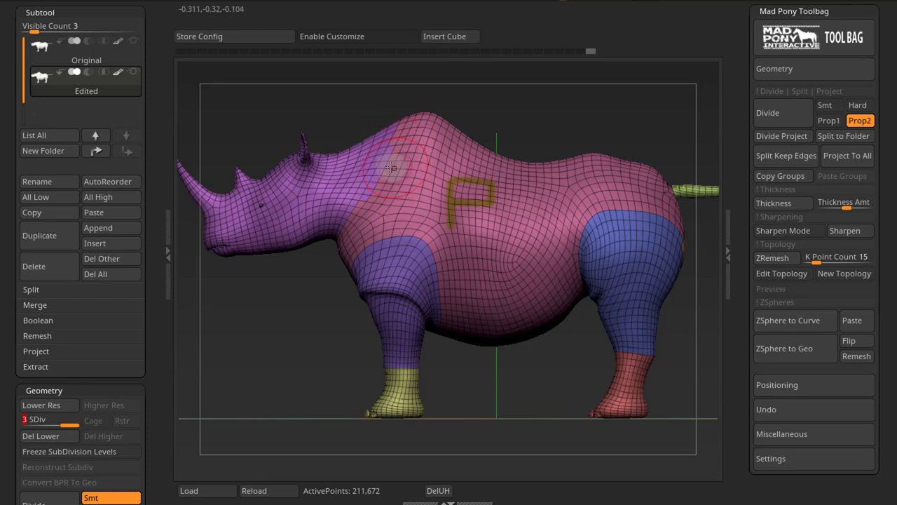
Step: Zoom in on the rhino's shoulder where the purple and pink groups meet, with the shelves hidden
{"action": "scroll", "coordinate": [351, 110], "scroll_direction": "up", "scroll_amount": 5}
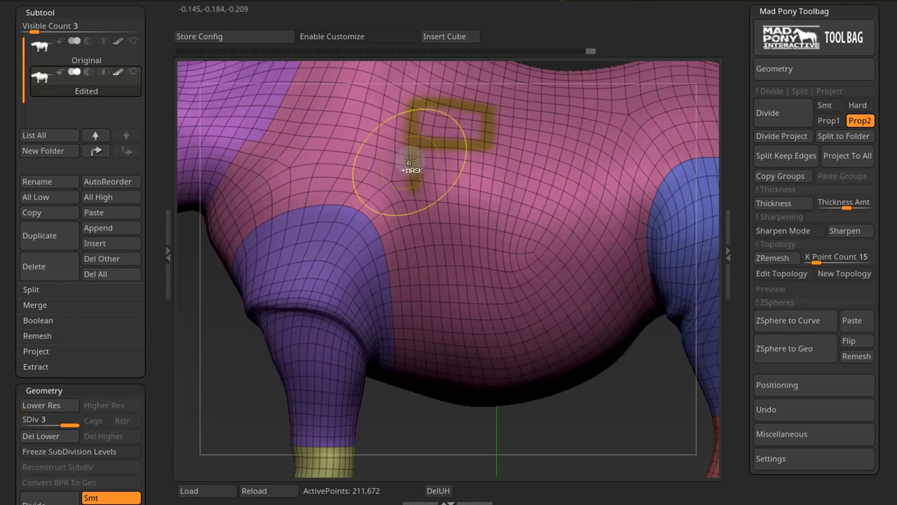
{"action": "right_click_drag", "start_coordinate": [319, 154], "coordinate": [442, 291]}
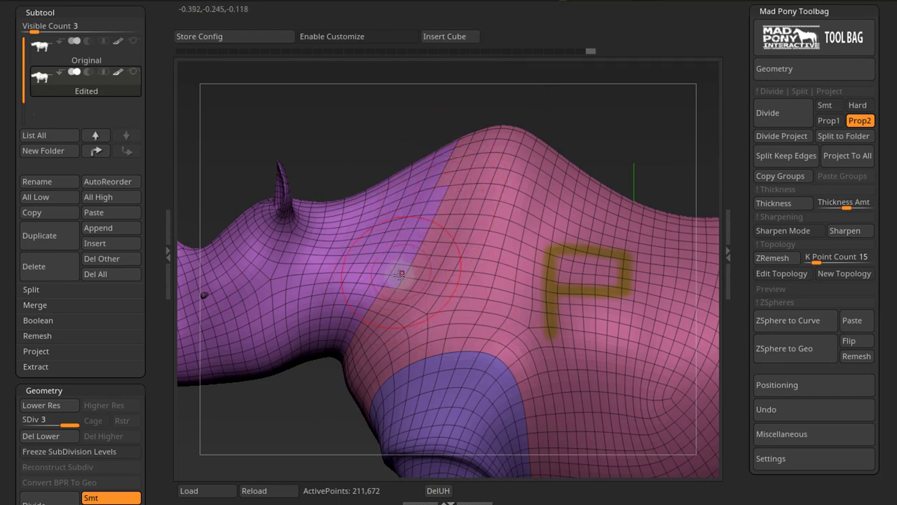
{"action": "right_click_drag", "start_coordinate": [403, 214], "coordinate": [400, 243], "text": "ctrl"}
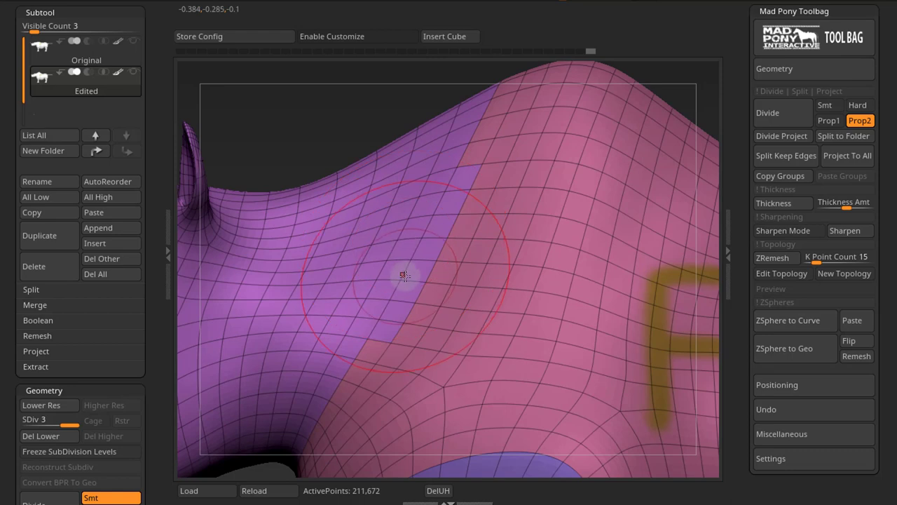
{"action": "key", "text": "Tab"}
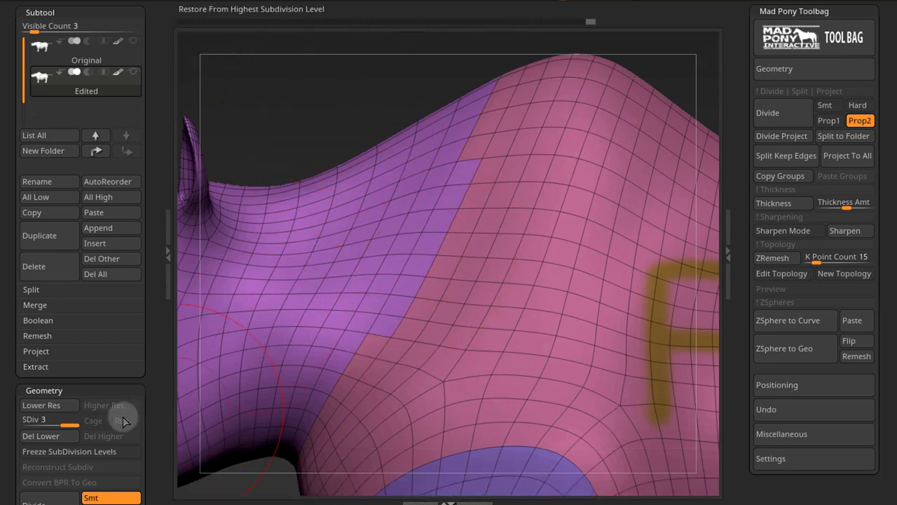
Step: Freeze the Edited rhino's subdivision levels and reassign a shoulder polygon using ZModeler's Polygroup A Poly
{"action": "left_click", "coordinate": [71, 455]}
{"action": "key", "text": "b"}
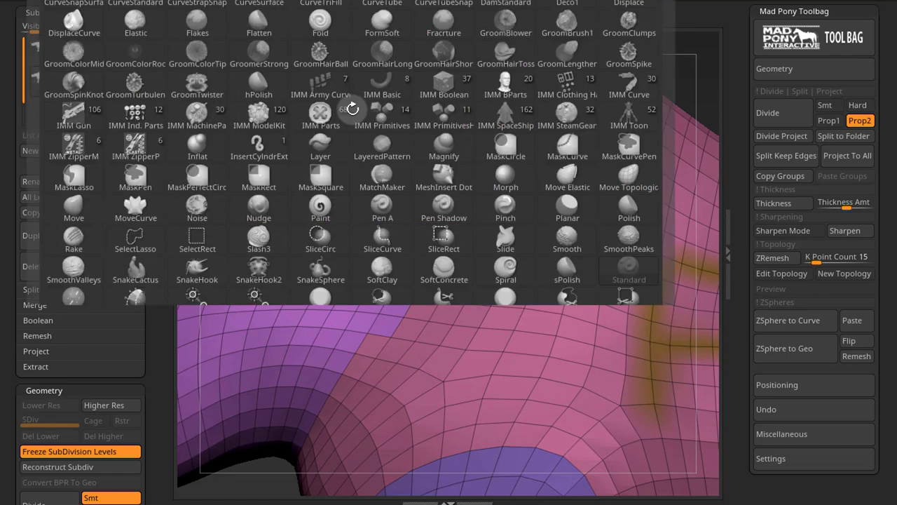
{"action": "key", "text": "Escape"}
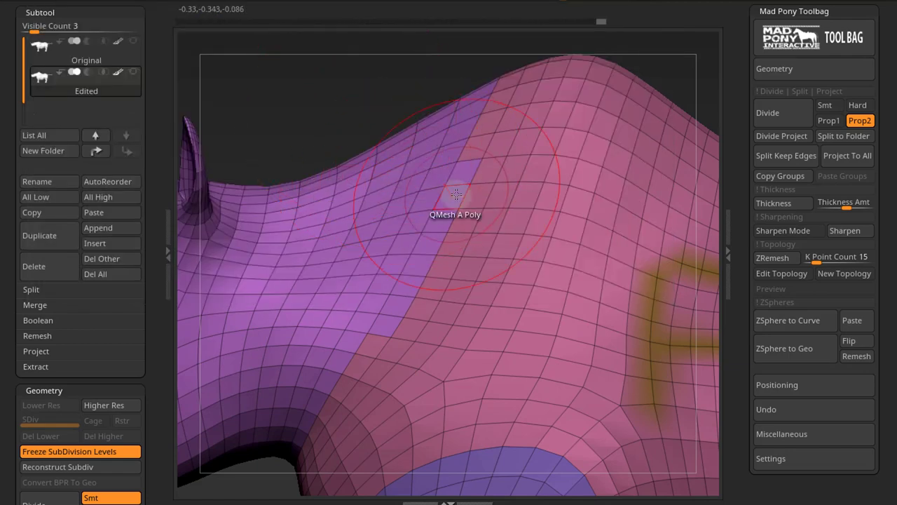
{"action": "key", "text": "space"}
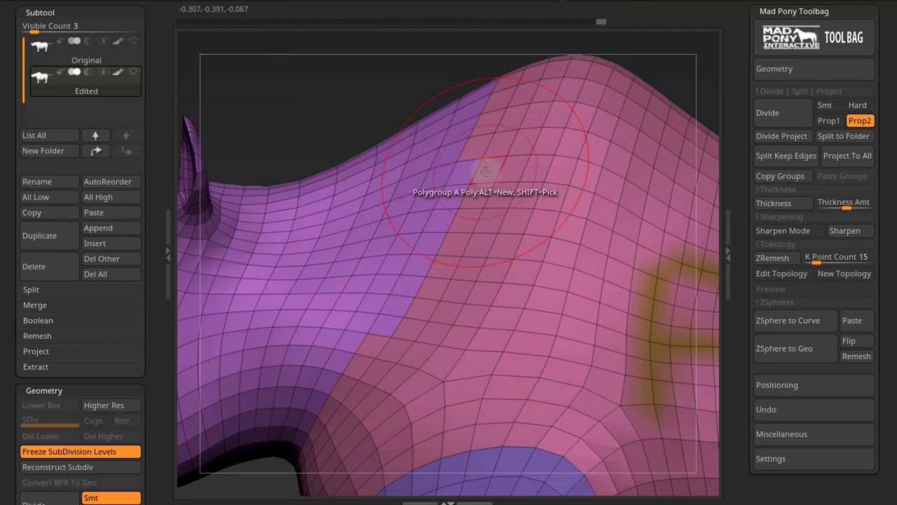
{"action": "left_click", "coordinate": [487, 171]}
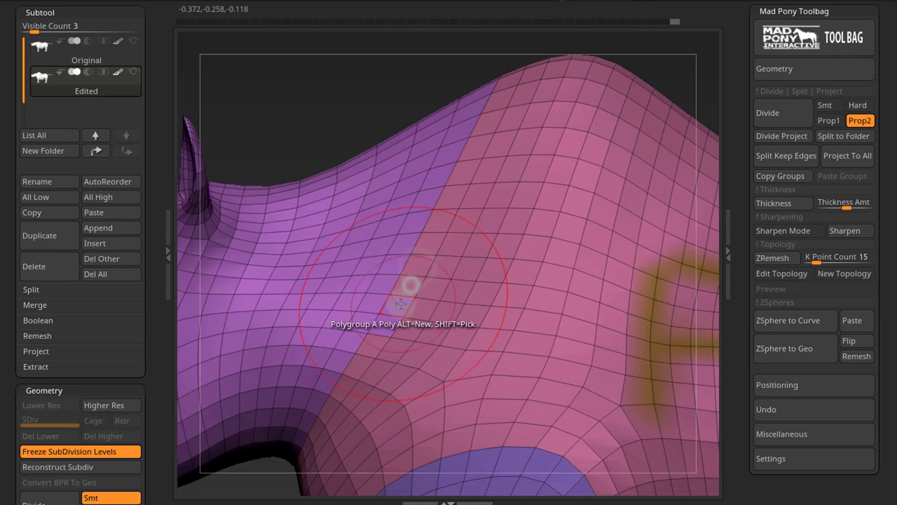
{"action": "key", "text": "f"}
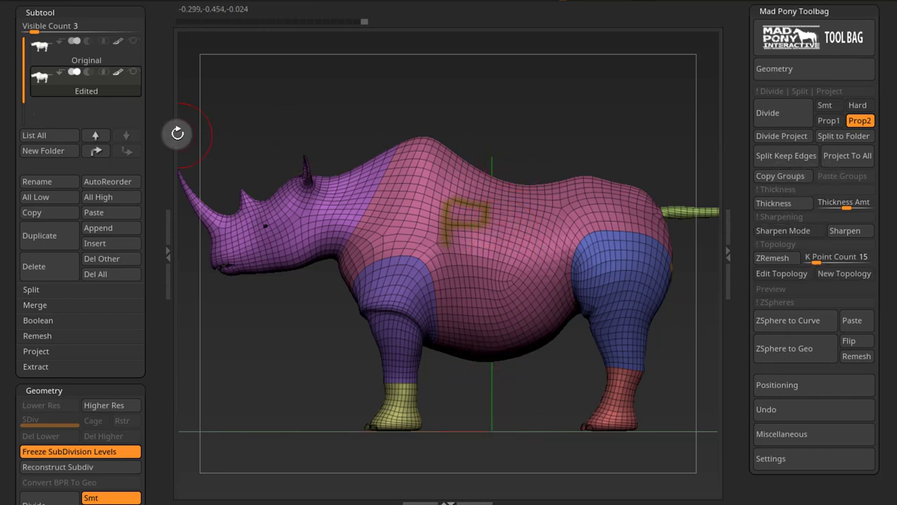
{"action": "left_click", "coordinate": [44, 56]}
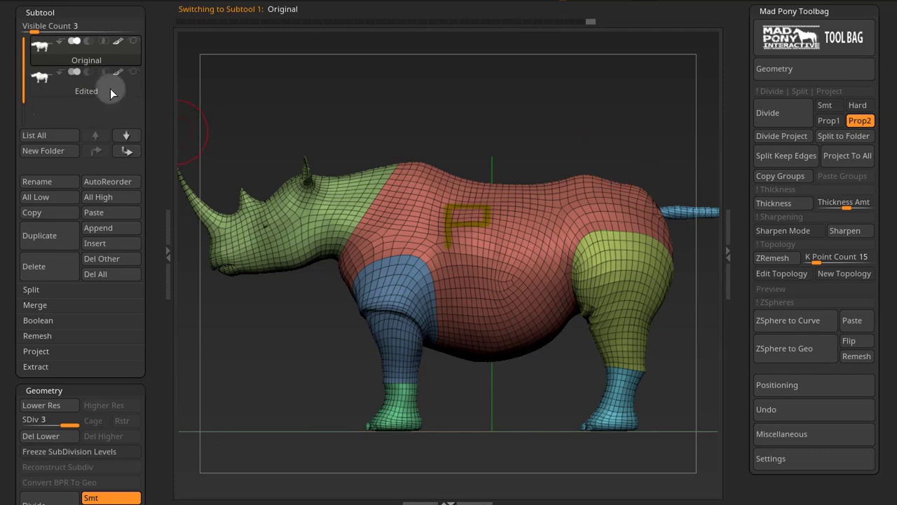
{"action": "left_click", "coordinate": [84, 92]}
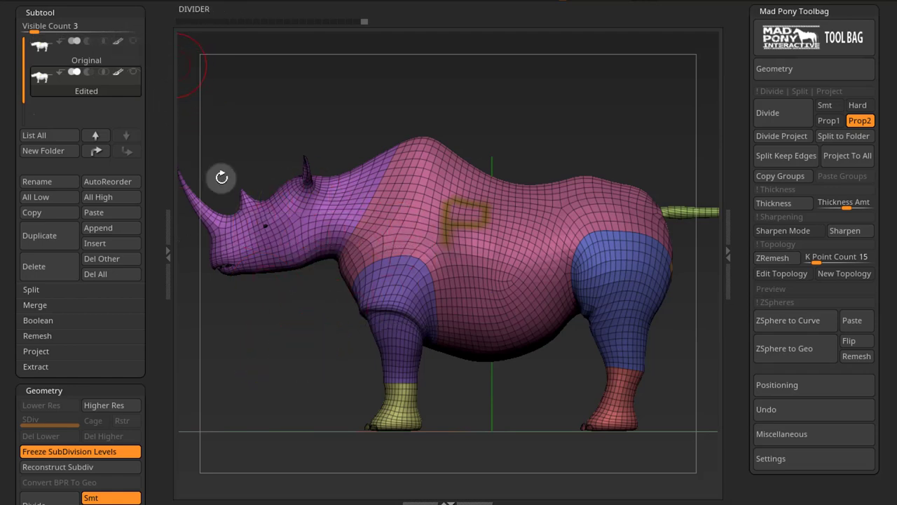
Step: Unfreeze the subdivision levels so the high-res details remap onto the regrouped Edited rhino
{"action": "left_click", "coordinate": [229, 446]}
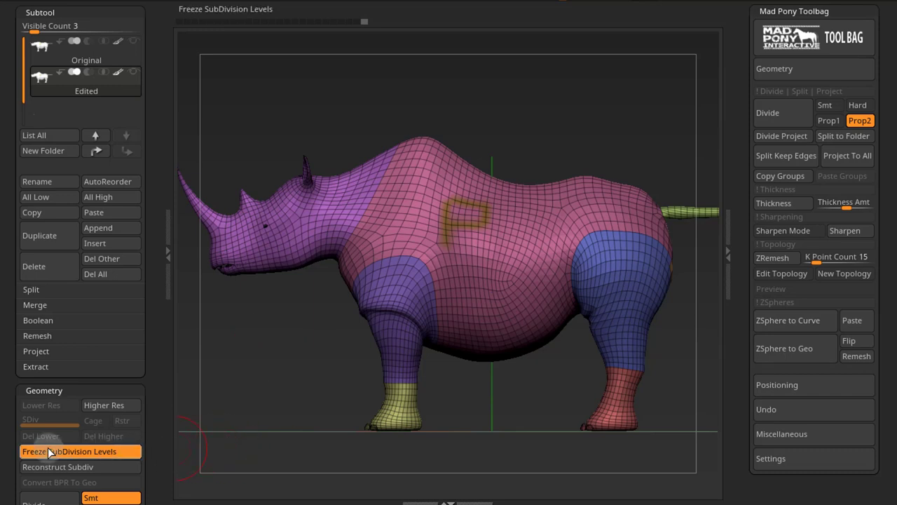
{"action": "left_click", "coordinate": [84, 451]}
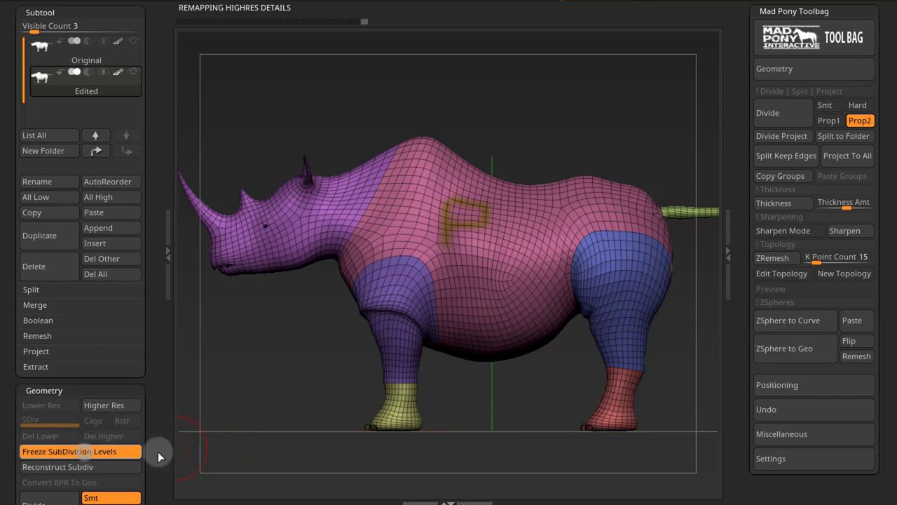